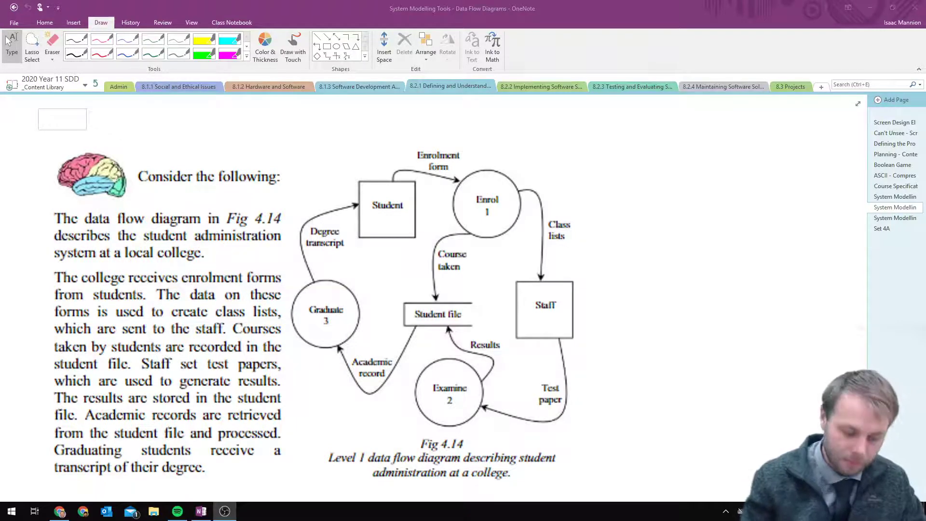
- Highlight the Staff and Student entities in yellow
{"action": "left_click", "coordinate": [204, 39]}
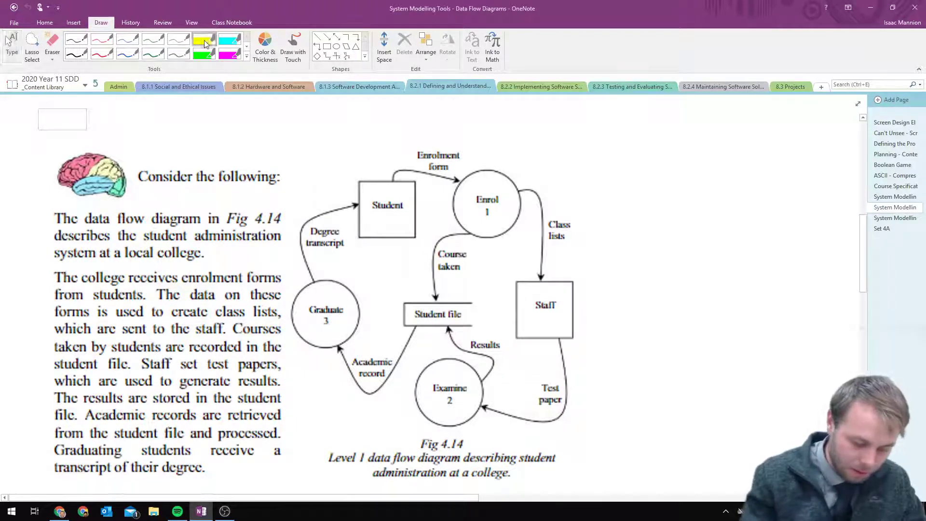
{"action": "left_click_drag", "start_coordinate": [533, 304], "coordinate": [563, 305]}
{"action": "left_click_drag", "start_coordinate": [372, 205], "coordinate": [403, 206]}
- Highlight the Examine, Enrol and Graduate processes cyan and the Student file store magenta
{"action": "left_click", "coordinate": [229, 39]}
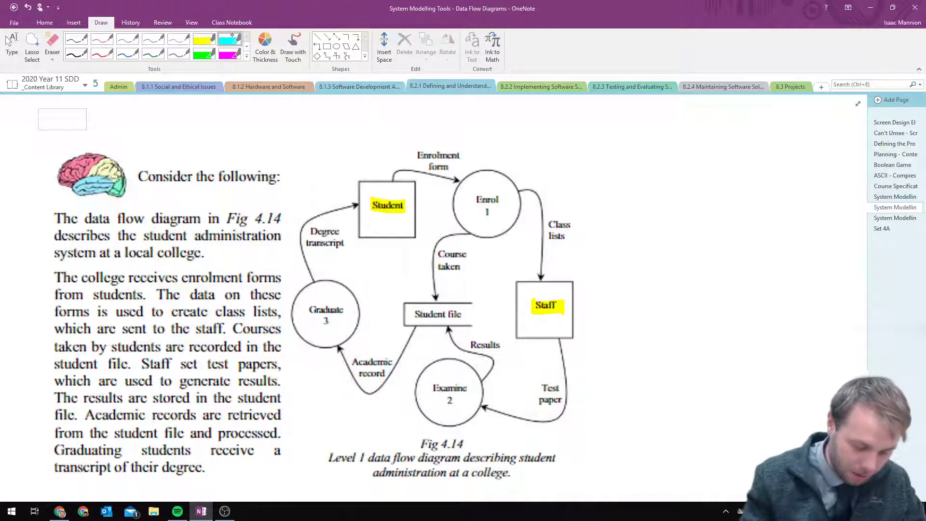
{"action": "left_click_drag", "start_coordinate": [431, 388], "coordinate": [466, 389]}
{"action": "left_click_drag", "start_coordinate": [475, 199], "coordinate": [504, 199]}
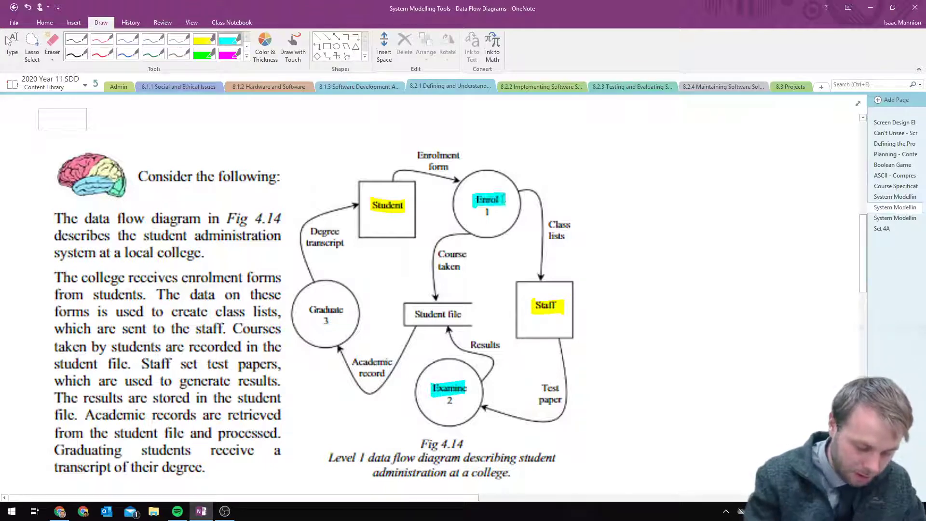
{"action": "left_click_drag", "start_coordinate": [307, 310], "coordinate": [346, 309]}
{"action": "left_click", "coordinate": [230, 54]}
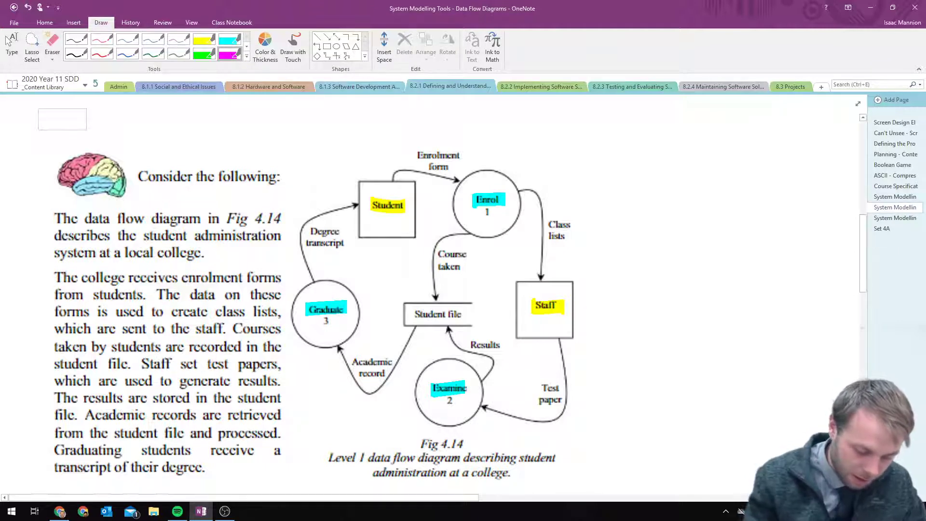
{"action": "left_click_drag", "start_coordinate": [412, 314], "coordinate": [462, 314]}
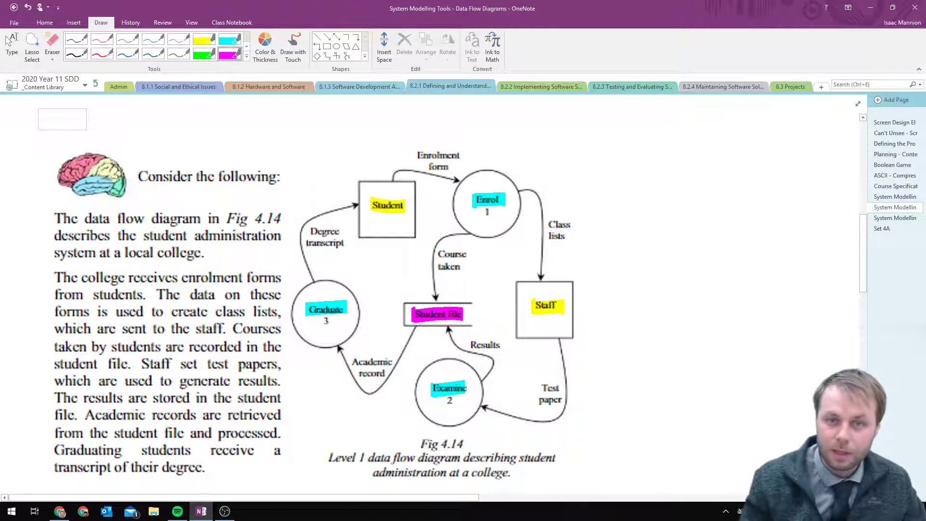
- Highlight the six flow labels green, from Class lists through Degree transcript
{"action": "left_click", "coordinate": [204, 54]}
{"action": "left_click_drag", "start_coordinate": [549, 224], "coordinate": [571, 224]}
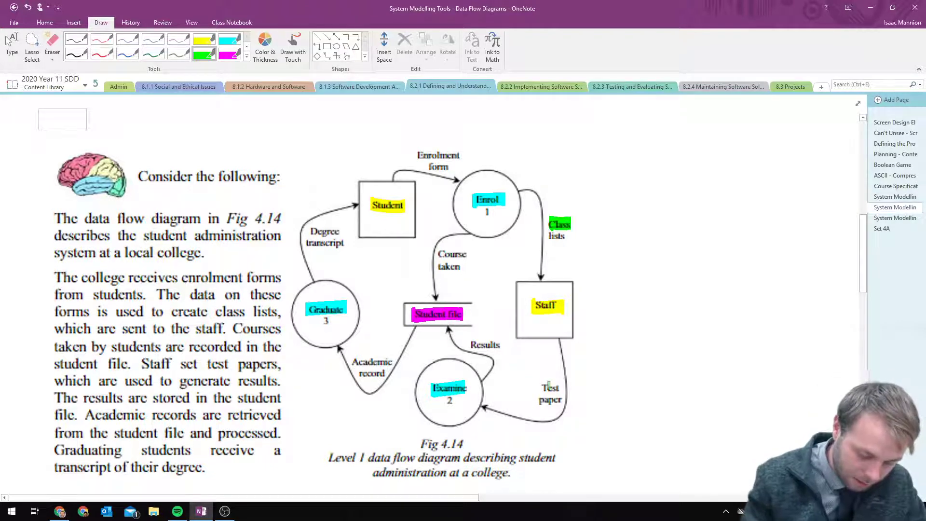
{"action": "left_click_drag", "start_coordinate": [541, 388], "coordinate": [562, 388]}
{"action": "left_click_drag", "start_coordinate": [470, 345], "coordinate": [503, 344]}
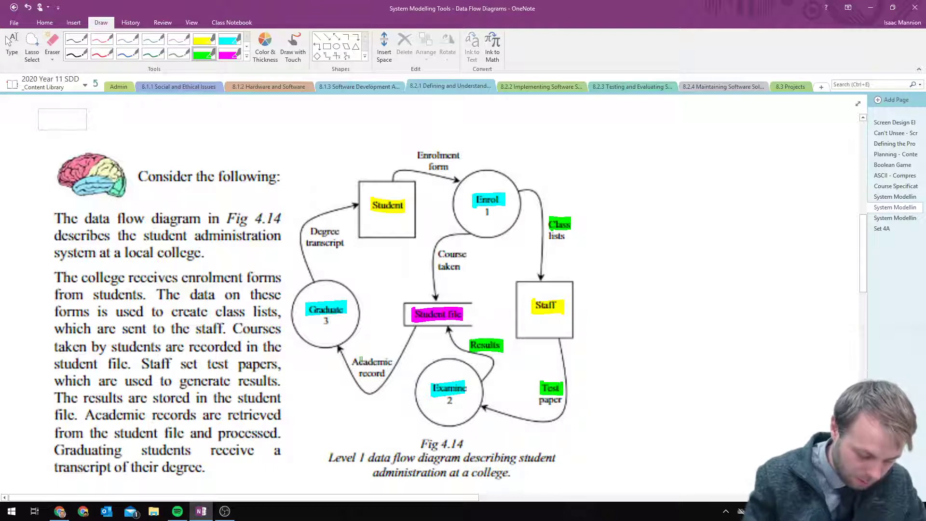
{"action": "mouse_move", "coordinate": [355, 362]}
{"action": "left_mouse_down"}
{"action": "mouse_move", "coordinate": [392, 362]}
{"action": "mouse_move", "coordinate": [389, 374]}
{"action": "left_mouse_up"}
{"action": "mouse_move", "coordinate": [440, 254]}
{"action": "left_mouse_down"}
{"action": "mouse_move", "coordinate": [465, 254]}
{"action": "mouse_move", "coordinate": [463, 266]}
{"action": "left_mouse_up"}
{"action": "mouse_move", "coordinate": [311, 231]}
{"action": "left_mouse_down"}
{"action": "mouse_move", "coordinate": [341, 231]}
{"action": "mouse_move", "coordinate": [343, 243]}
{"action": "left_mouse_up"}
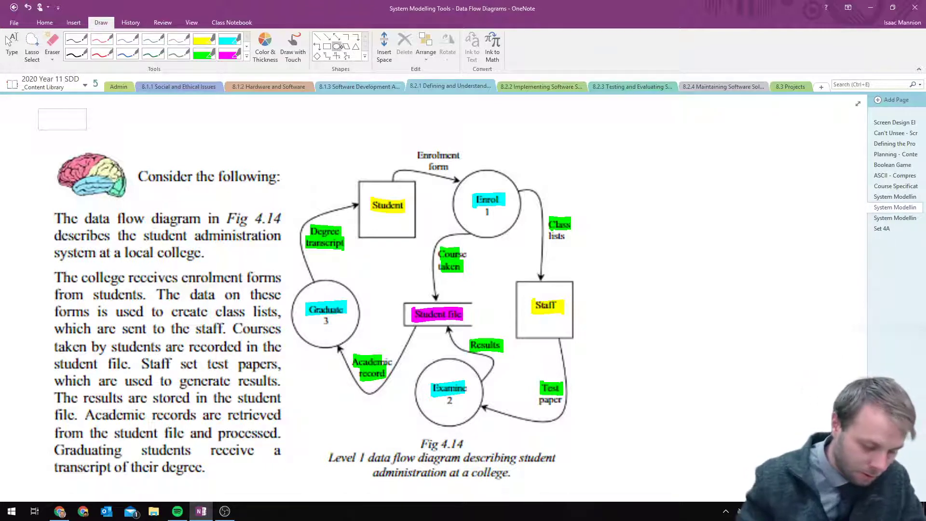
{"action": "left_click_drag", "start_coordinate": [707, 343], "coordinate": [443, 311]}
- Draw a black circle right of the diagram and delete the extra green ellipse
{"action": "left_click", "coordinate": [337, 46]}
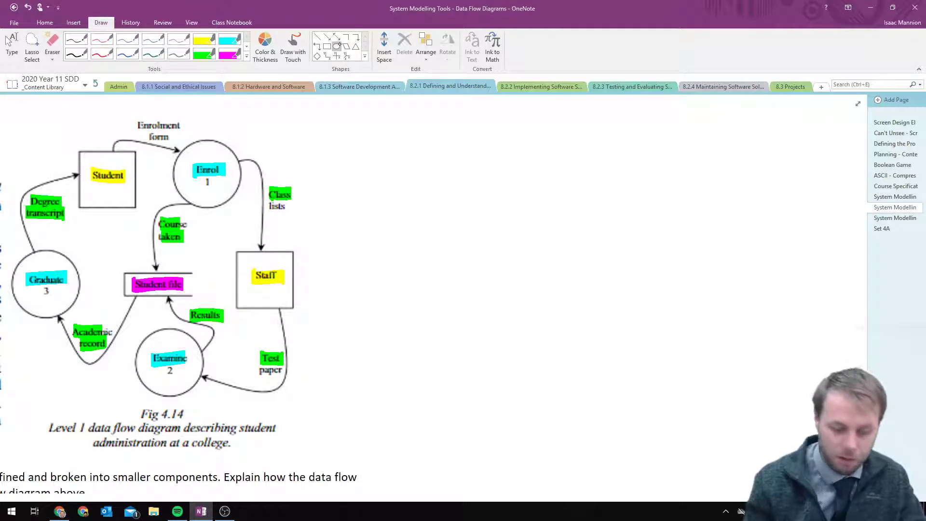
{"action": "left_click_drag", "start_coordinate": [487, 210], "coordinate": [639, 337]}
{"action": "left_click", "coordinate": [77, 39]}
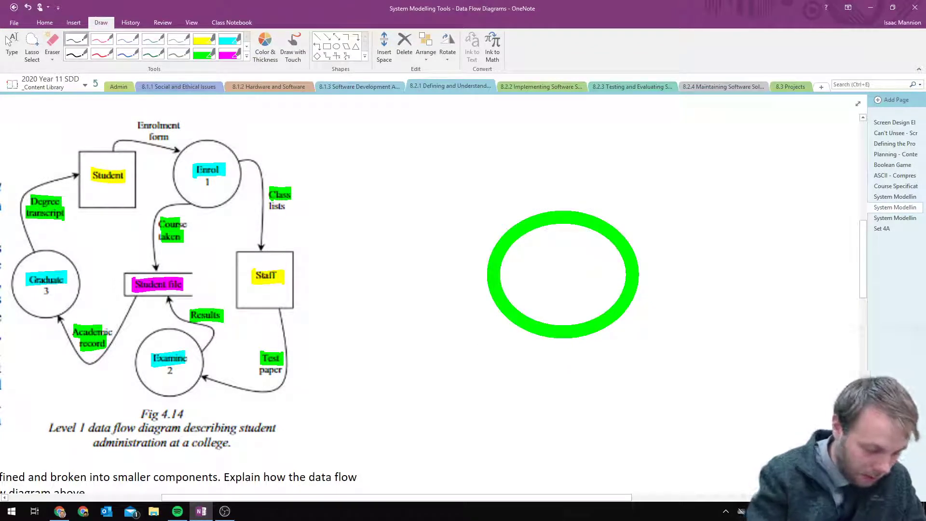
{"action": "left_click", "coordinate": [336, 46]}
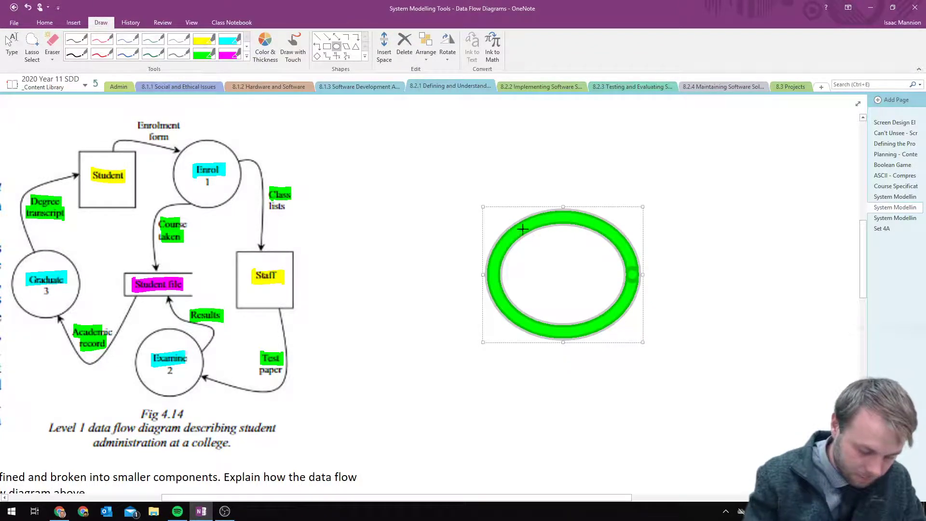
{"action": "left_click_drag", "start_coordinate": [488, 208], "coordinate": [637, 335]}
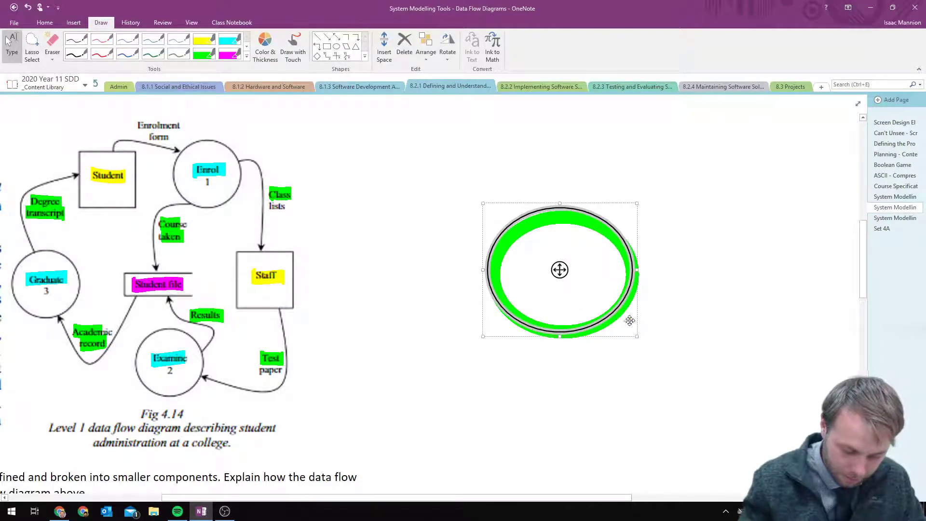
{"action": "left_click_drag", "start_coordinate": [562, 299], "coordinate": [563, 331]}
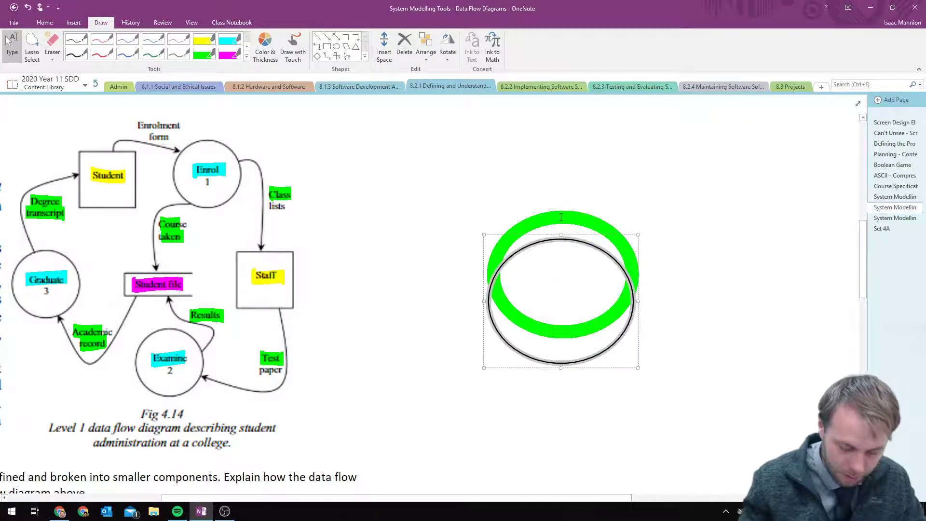
{"action": "left_click", "coordinate": [582, 223]}
{"action": "key", "text": "Delete"}
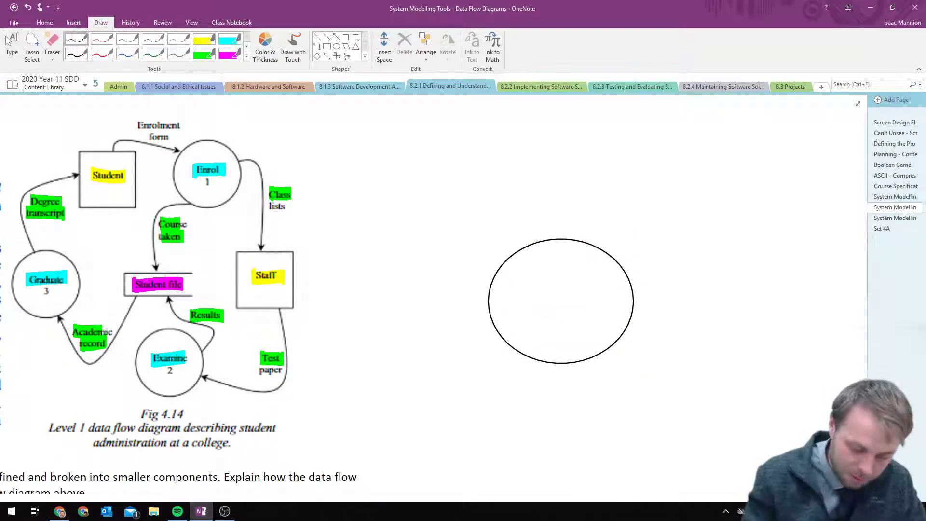
- Handwrite 'School Admin System' inside the circle in black ink
{"action": "mouse_move", "coordinate": [526, 266]}
{"action": "left_mouse_down"}
{"action": "mouse_move", "coordinate": [521, 279]}
{"action": "mouse_move", "coordinate": [549, 278]}
{"action": "left_mouse_up"}
{"action": "left_click_drag", "start_coordinate": [549, 270], "coordinate": [557, 267]}
{"action": "left_click_drag", "start_coordinate": [567, 266], "coordinate": [577, 272]}
{"action": "mouse_move", "coordinate": [520, 309]}
{"action": "left_mouse_down"}
{"action": "mouse_move", "coordinate": [565, 299]}
{"action": "mouse_move", "coordinate": [546, 327]}
{"action": "left_mouse_up"}
{"action": "mouse_move", "coordinate": [556, 319]}
{"action": "left_mouse_down"}
{"action": "mouse_move", "coordinate": [559, 335]}
{"action": "mouse_move", "coordinate": [584, 310]}
{"action": "left_mouse_up"}
{"action": "mouse_move", "coordinate": [585, 316]}
{"action": "left_mouse_down"}
{"action": "mouse_move", "coordinate": [608, 316]}
{"action": "mouse_move", "coordinate": [607, 332]}
{"action": "left_mouse_up"}
{"action": "key", "text": "Escape"}
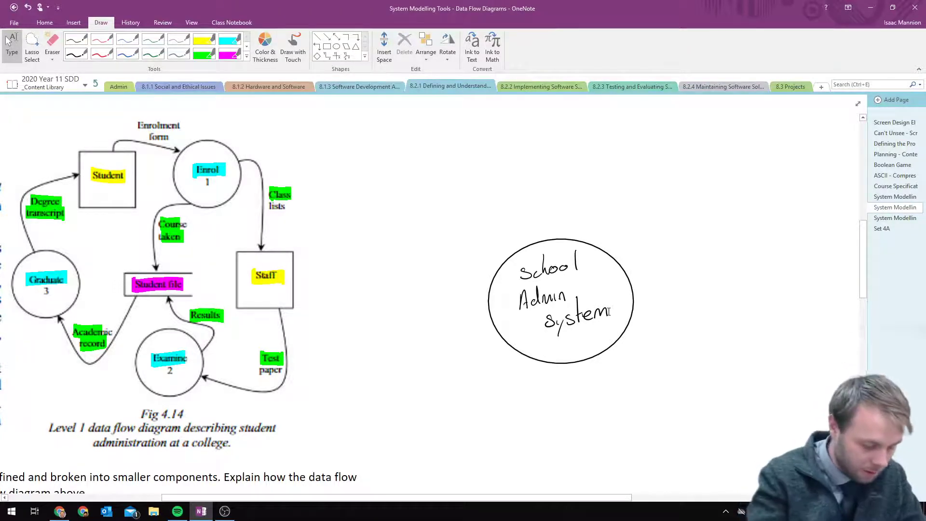
{"action": "left_click", "coordinate": [327, 46]}
{"action": "left_click", "coordinate": [10, 42]}
- Draw two squares, one on each side of the School Admin System circle
{"action": "scroll", "coordinate": [653, 481], "scroll_direction": "down", "scroll_amount": 1}
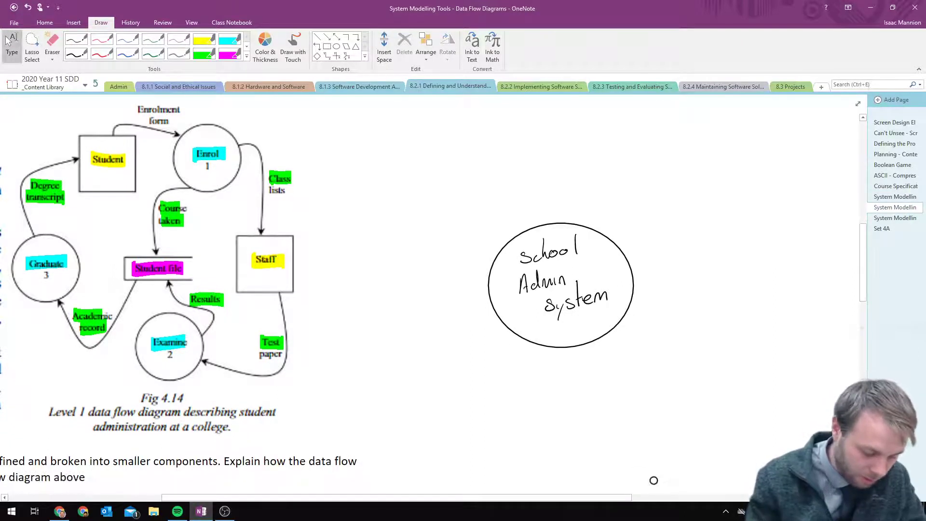
{"action": "left_click", "coordinate": [653, 480]}
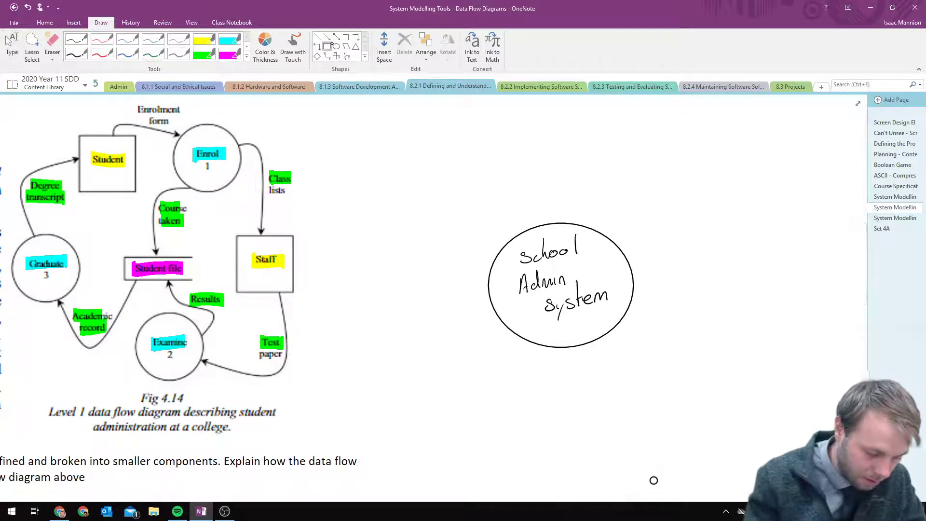
{"action": "mouse_move", "coordinate": [363, 254]}
{"action": "left_mouse_down"}
{"action": "mouse_move", "coordinate": [426, 316]}
{"action": "mouse_move", "coordinate": [447, 316]}
{"action": "left_mouse_up"}
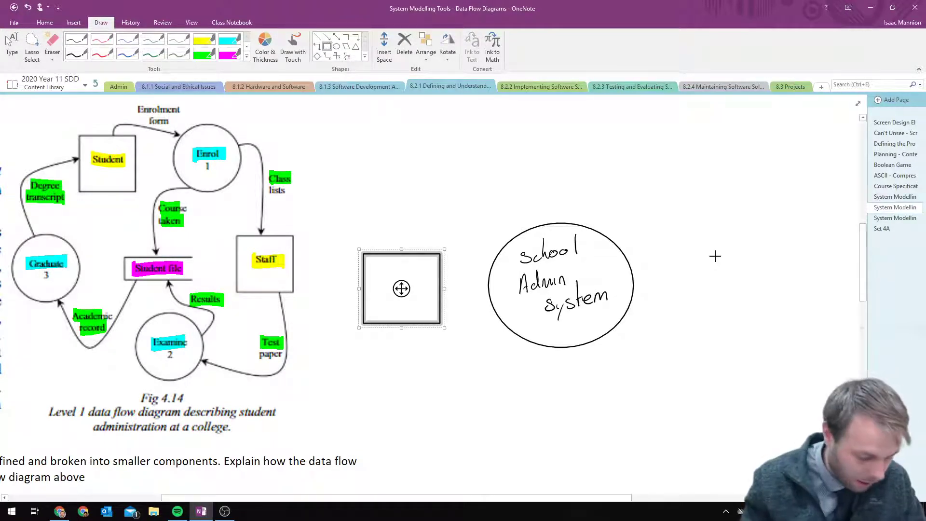
{"action": "mouse_move", "coordinate": [715, 255]}
{"action": "left_mouse_down"}
{"action": "mouse_move", "coordinate": [781, 331]}
{"action": "mouse_move", "coordinate": [820, 339]}
{"action": "mouse_move", "coordinate": [783, 320]}
{"action": "mouse_move", "coordinate": [790, 327]}
{"action": "left_mouse_up"}
- Handwrite 'student' in the left square and 'staff' in the right square with the black pen
{"action": "left_click", "coordinate": [83, 48]}
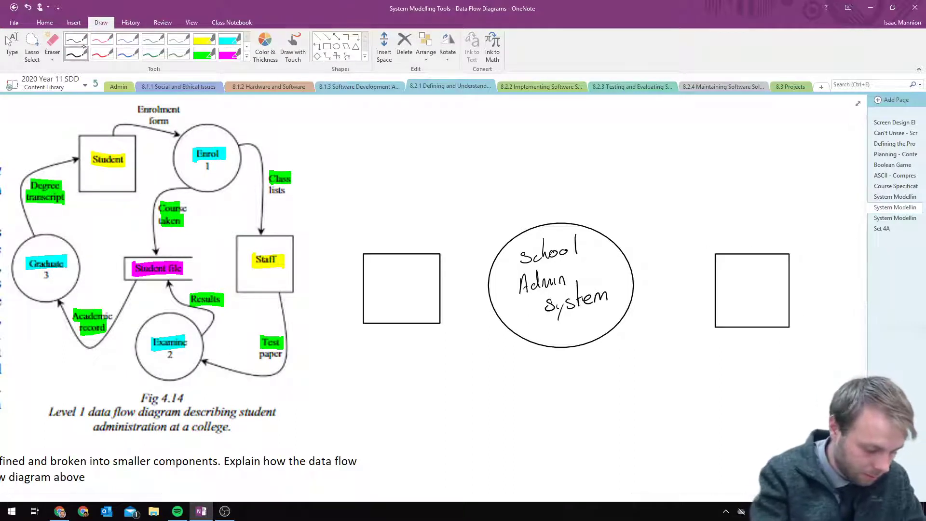
{"action": "left_click", "coordinate": [76, 38]}
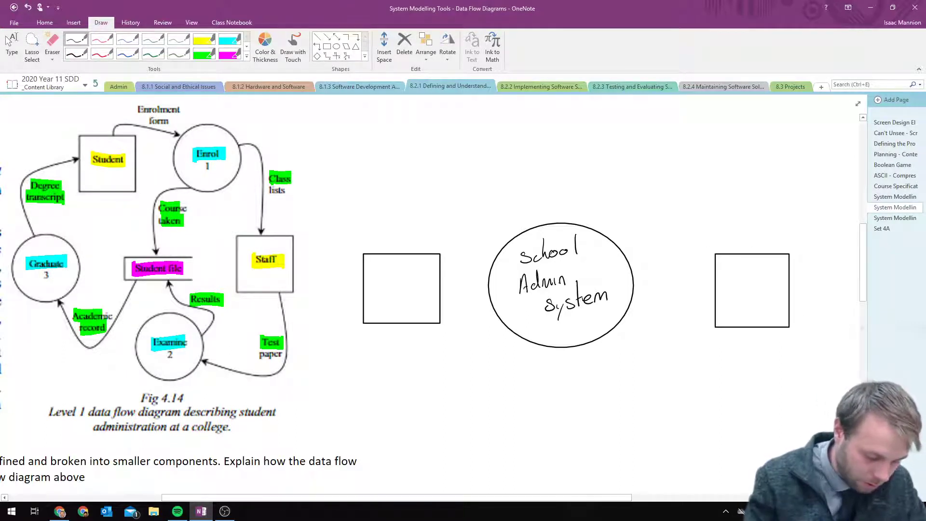
{"action": "mouse_move", "coordinate": [386, 282]}
{"action": "left_mouse_down"}
{"action": "mouse_move", "coordinate": [375, 296]}
{"action": "mouse_move", "coordinate": [407, 280]}
{"action": "mouse_move", "coordinate": [408, 268]}
{"action": "mouse_move", "coordinate": [420, 282]}
{"action": "left_mouse_up"}
{"action": "left_click_drag", "start_coordinate": [416, 274], "coordinate": [428, 272]}
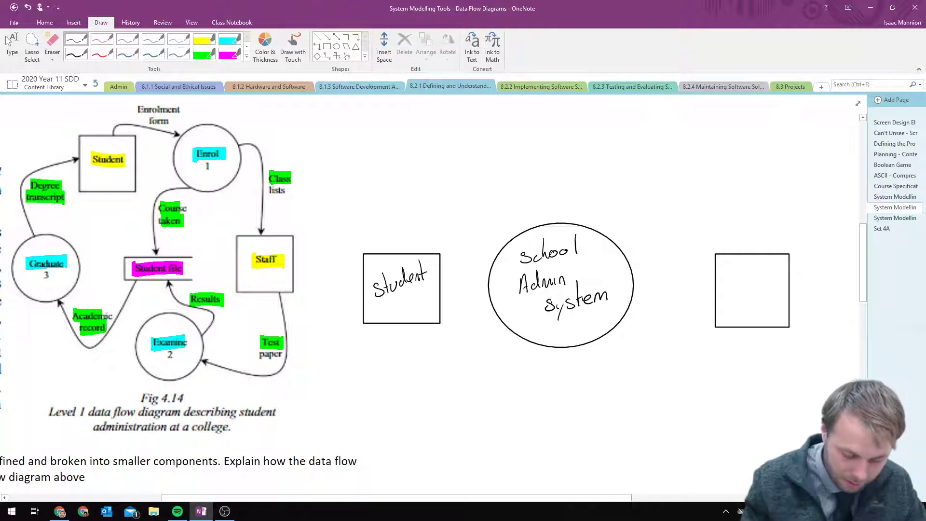
{"action": "left_click_drag", "start_coordinate": [738, 279], "coordinate": [728, 292]}
{"action": "left_click_drag", "start_coordinate": [739, 270], "coordinate": [744, 281]}
{"action": "mouse_move", "coordinate": [753, 280]}
{"action": "left_mouse_down"}
{"action": "mouse_move", "coordinate": [760, 289]}
{"action": "mouse_move", "coordinate": [764, 273]}
{"action": "left_mouse_up"}
{"action": "left_click_drag", "start_coordinate": [769, 259], "coordinate": [766, 287]}
{"action": "left_click_drag", "start_coordinate": [764, 276], "coordinate": [776, 273]}
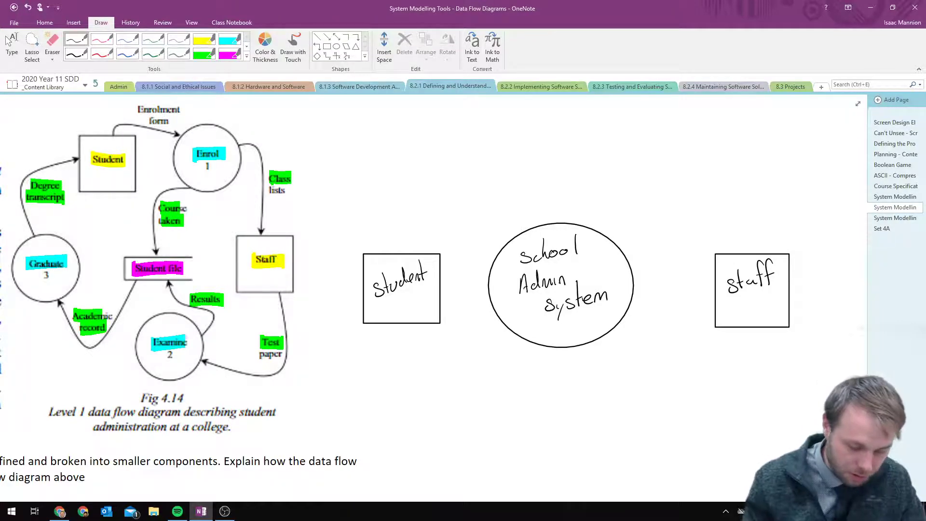
- In full-page view, draw an arrow from Student to the circle labelled 'Enrolment form'
{"action": "left_click", "coordinate": [858, 104]}
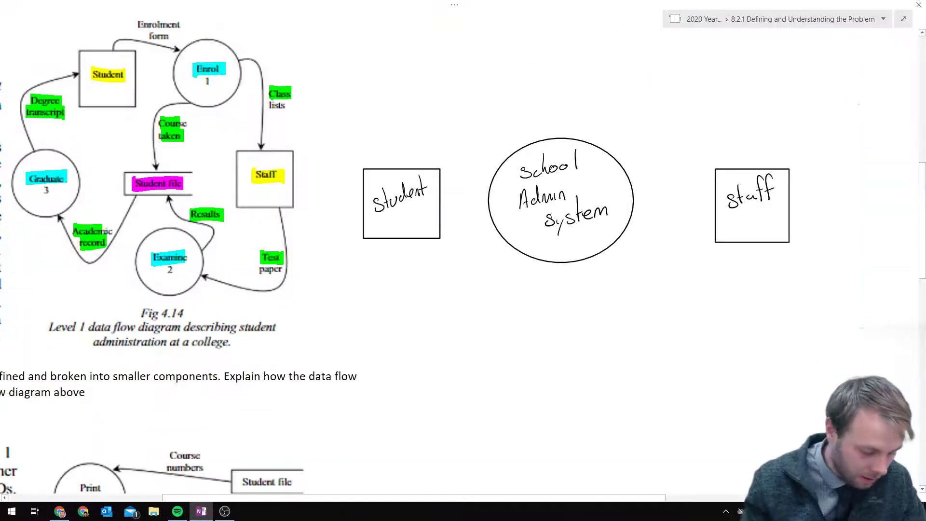
{"action": "scroll", "coordinate": [860, 104], "scroll_direction": "up", "scroll_amount": 2}
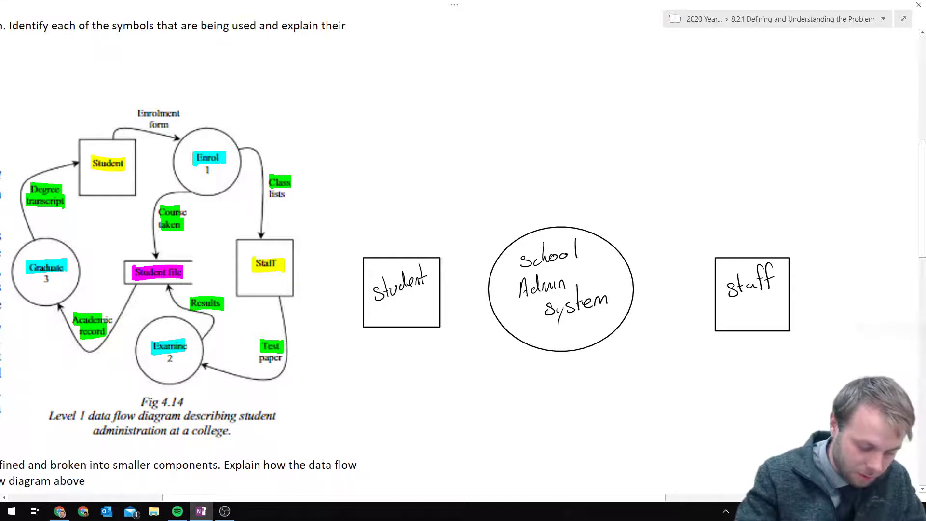
{"action": "mouse_move", "coordinate": [408, 248]}
{"action": "left_mouse_down"}
{"action": "mouse_move", "coordinate": [459, 219]}
{"action": "mouse_move", "coordinate": [504, 229]}
{"action": "mouse_move", "coordinate": [511, 221]}
{"action": "left_mouse_up"}
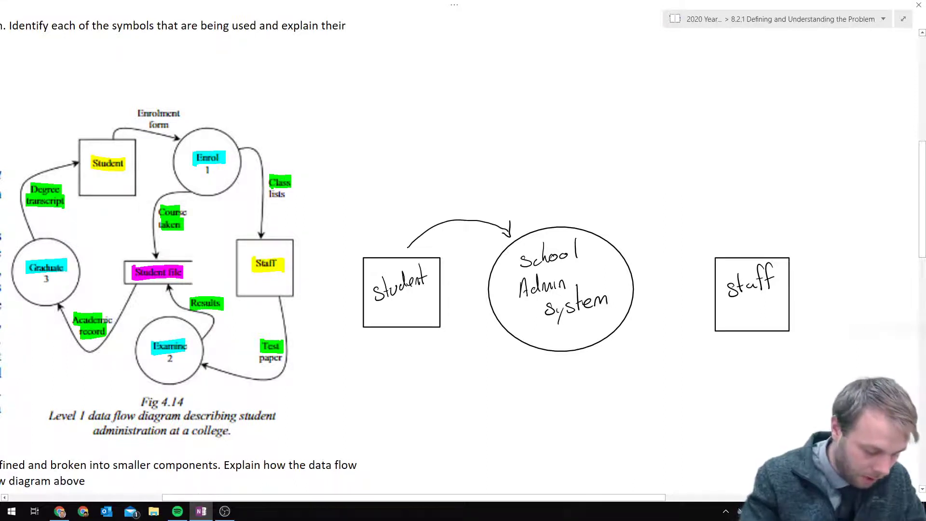
{"action": "mouse_move", "coordinate": [415, 192]}
{"action": "left_mouse_down"}
{"action": "mouse_move", "coordinate": [417, 206]}
{"action": "mouse_move", "coordinate": [425, 203]}
{"action": "left_mouse_up"}
{"action": "left_click_drag", "start_coordinate": [429, 201], "coordinate": [478, 175]}
{"action": "mouse_move", "coordinate": [478, 150]}
{"action": "left_mouse_down"}
{"action": "mouse_move", "coordinate": [481, 178]}
{"action": "mouse_move", "coordinate": [488, 161]}
{"action": "left_mouse_up"}
{"action": "mouse_move", "coordinate": [451, 195]}
{"action": "left_mouse_down"}
{"action": "mouse_move", "coordinate": [445, 215]}
{"action": "mouse_move", "coordinate": [464, 200]}
{"action": "left_mouse_up"}
{"action": "left_click_drag", "start_coordinate": [468, 207], "coordinate": [482, 202]}
{"action": "left_click_drag", "start_coordinate": [488, 403], "coordinate": [488, 422]}
{"action": "key", "text": "ctrl+z"}
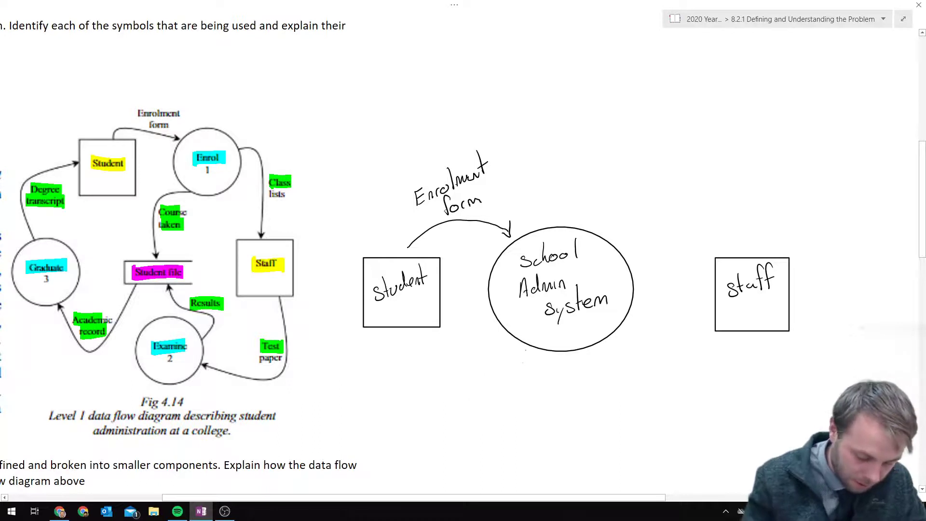
- Draw a return arrow from the circle to Student labelled 'Degree transcript'
{"action": "mouse_move", "coordinate": [528, 348]}
{"action": "left_mouse_down"}
{"action": "mouse_move", "coordinate": [427, 352]}
{"action": "mouse_move", "coordinate": [416, 339]}
{"action": "mouse_move", "coordinate": [426, 340]}
{"action": "left_mouse_up"}
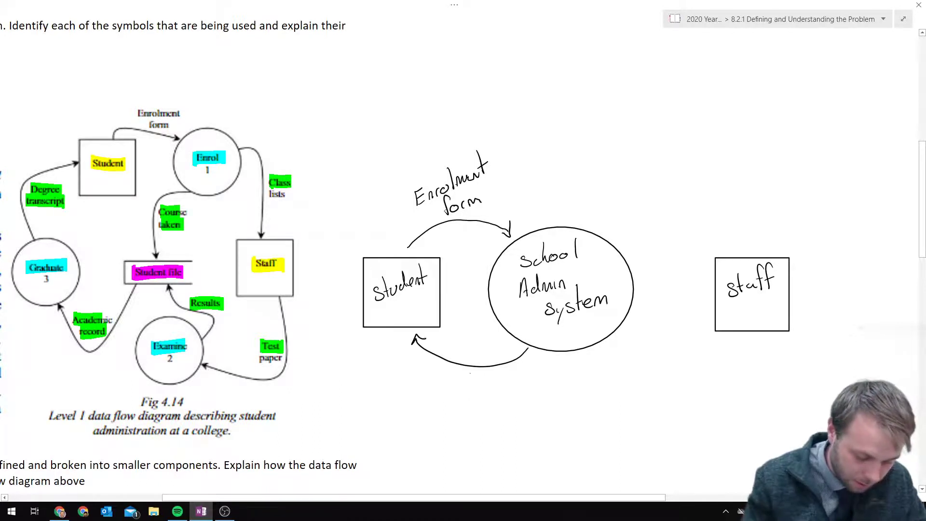
{"action": "mouse_move", "coordinate": [451, 371]}
{"action": "left_mouse_down"}
{"action": "mouse_move", "coordinate": [475, 397]}
{"action": "mouse_move", "coordinate": [488, 374]}
{"action": "mouse_move", "coordinate": [493, 380]}
{"action": "left_mouse_up"}
{"action": "left_click_drag", "start_coordinate": [494, 376], "coordinate": [506, 379]}
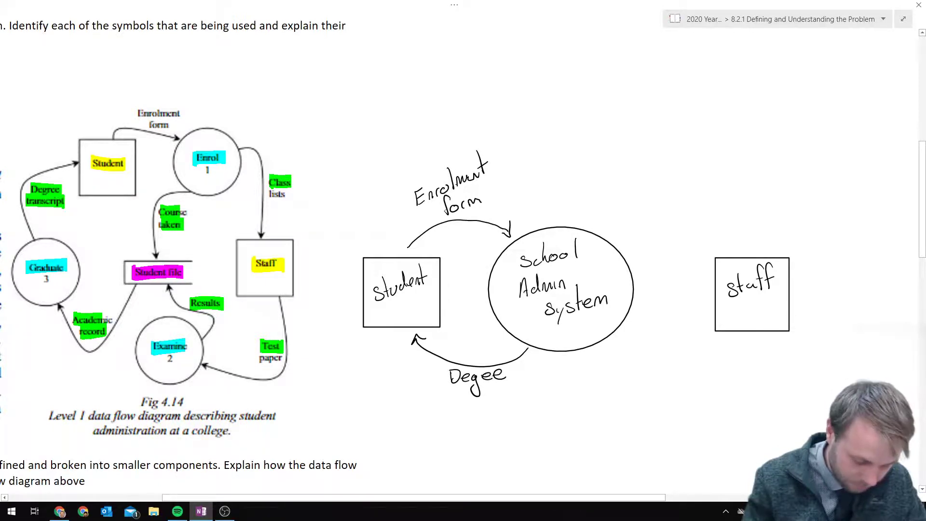
{"action": "mouse_move", "coordinate": [481, 379]}
{"action": "left_mouse_down"}
{"action": "mouse_move", "coordinate": [489, 368]}
{"action": "mouse_move", "coordinate": [465, 408]}
{"action": "mouse_move", "coordinate": [505, 402]}
{"action": "left_mouse_up"}
{"action": "left_click_drag", "start_coordinate": [505, 401], "coordinate": [512, 395]}
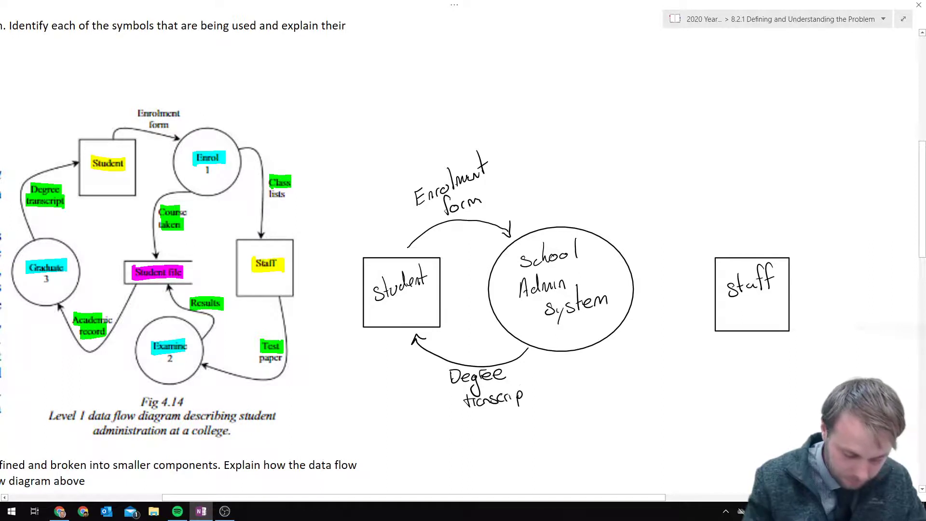
{"action": "left_click_drag", "start_coordinate": [521, 371], "coordinate": [527, 396]}
{"action": "left_click_drag", "start_coordinate": [521, 390], "coordinate": [530, 386]}
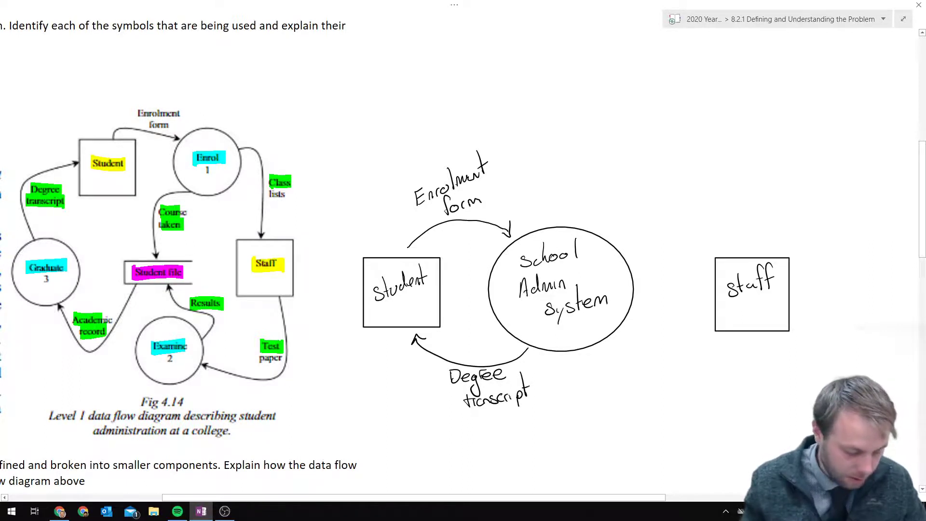
- Draw an arrow from the circle to the staff square labelled 'class list'
{"action": "left_click", "coordinate": [611, 369]}
{"action": "mouse_move", "coordinate": [628, 249]}
{"action": "left_mouse_down"}
{"action": "mouse_move", "coordinate": [722, 235]}
{"action": "mouse_move", "coordinate": [741, 248]}
{"action": "mouse_move", "coordinate": [751, 241]}
{"action": "left_mouse_up"}
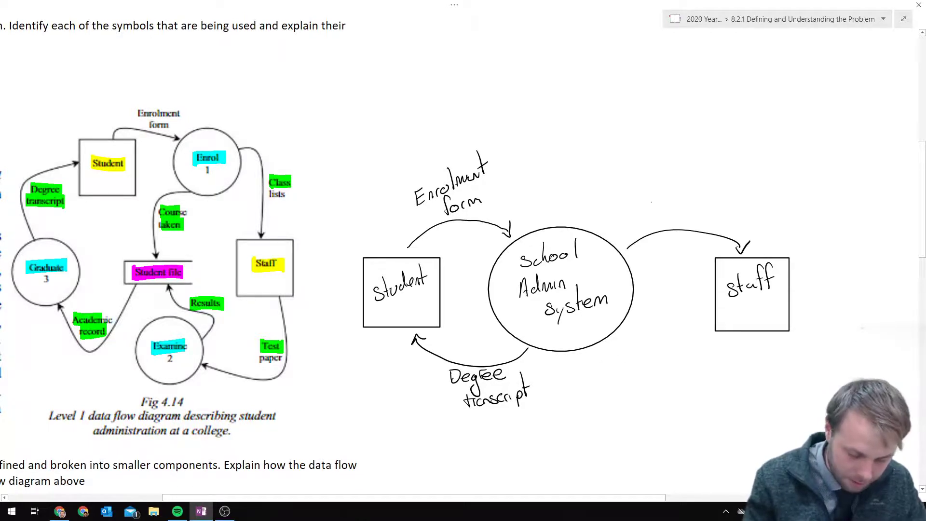
{"action": "mouse_move", "coordinate": [659, 195]}
{"action": "left_mouse_down"}
{"action": "mouse_move", "coordinate": [660, 206]}
{"action": "mouse_move", "coordinate": [687, 204]}
{"action": "mouse_move", "coordinate": [683, 221]}
{"action": "left_mouse_up"}
{"action": "mouse_move", "coordinate": [687, 208]}
{"action": "left_mouse_down"}
{"action": "mouse_move", "coordinate": [687, 220]}
{"action": "mouse_move", "coordinate": [704, 217]}
{"action": "left_mouse_up"}
{"action": "left_click_drag", "start_coordinate": [700, 210], "coordinate": [711, 208]}
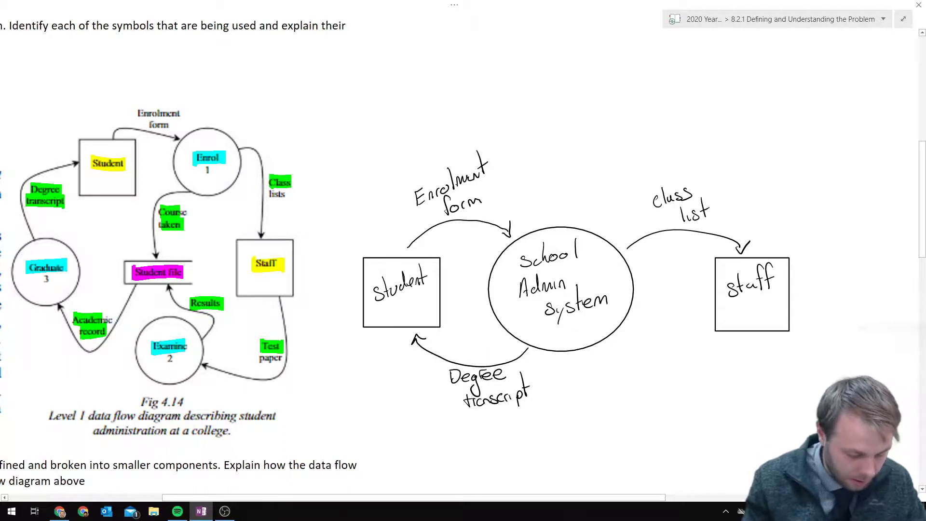
- Draw a return arrow from staff to the circle labelled 'test paper'
{"action": "mouse_move", "coordinate": [742, 335]}
{"action": "left_mouse_down"}
{"action": "mouse_move", "coordinate": [737, 351]}
{"action": "mouse_move", "coordinate": [624, 347]}
{"action": "mouse_move", "coordinate": [634, 338]}
{"action": "left_mouse_up"}
{"action": "mouse_move", "coordinate": [659, 370]}
{"action": "left_mouse_down"}
{"action": "mouse_move", "coordinate": [658, 384]}
{"action": "mouse_move", "coordinate": [663, 375]}
{"action": "left_mouse_up"}
{"action": "mouse_move", "coordinate": [664, 381]}
{"action": "left_mouse_down"}
{"action": "mouse_move", "coordinate": [684, 383]}
{"action": "mouse_move", "coordinate": [676, 403]}
{"action": "left_mouse_up"}
{"action": "left_click_drag", "start_coordinate": [674, 395], "coordinate": [699, 392]}
{"action": "left_click_drag", "start_coordinate": [695, 401], "coordinate": [722, 381]}
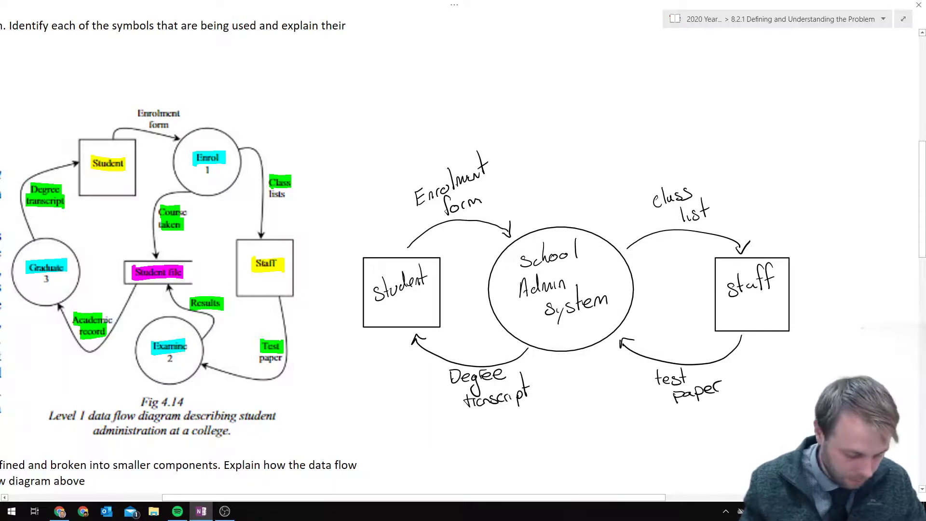